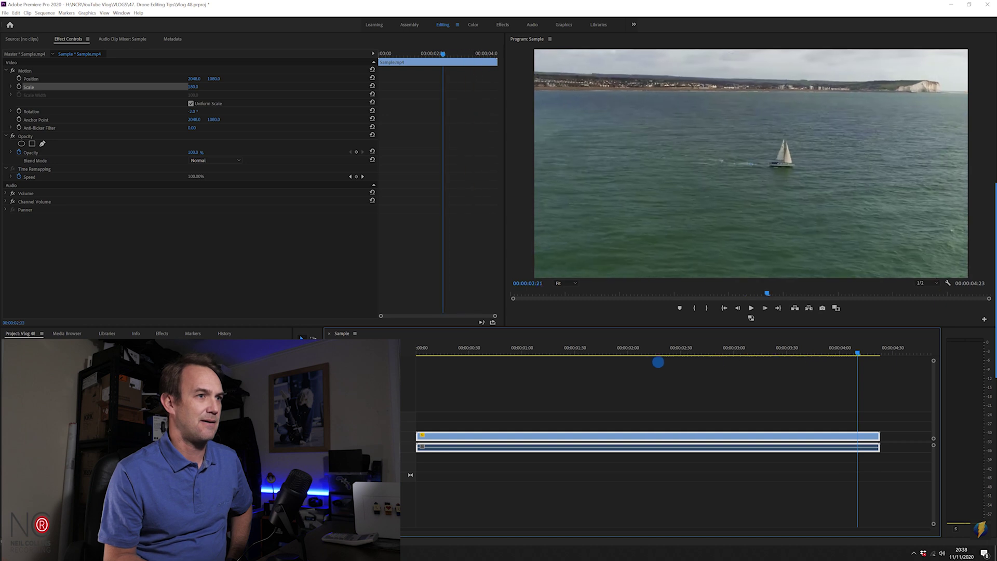
- Move the playhead to 00:00:04:06 and duplicate the Sample.mp4 clip onto the video track above the original
click(479, 357)
drag(479, 357, 850, 351)
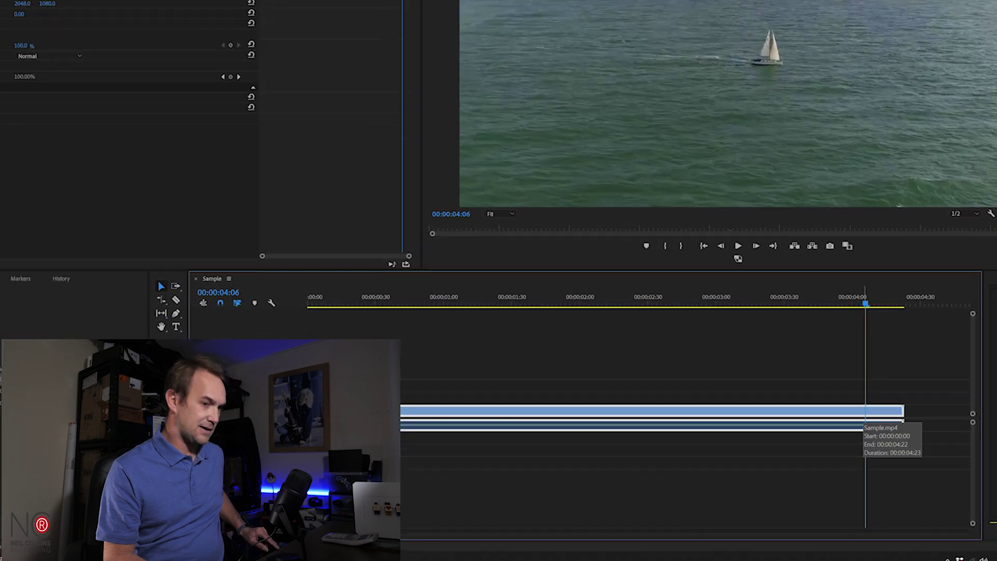
drag(856, 435, 852, 422)
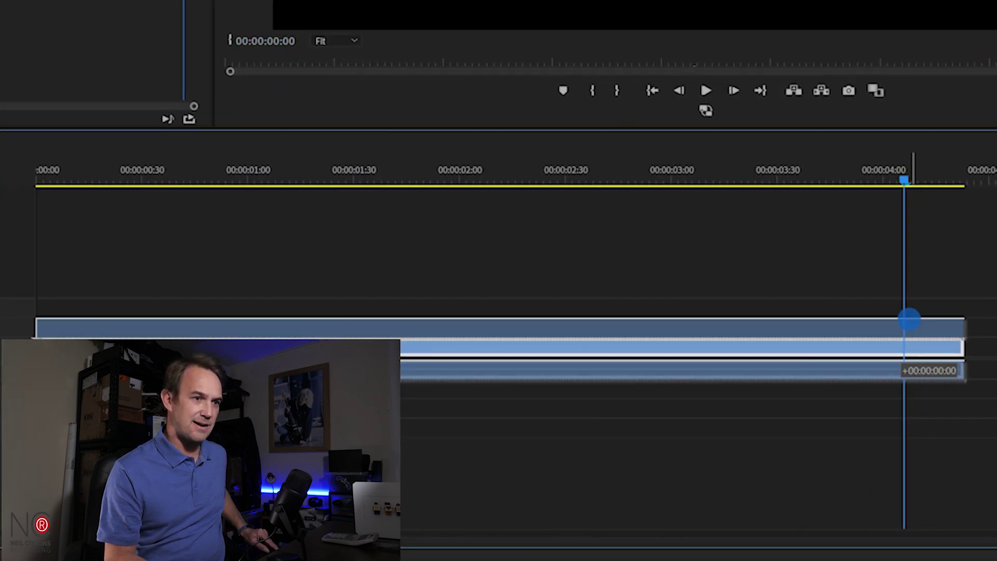
drag(901, 310, 901, 313)
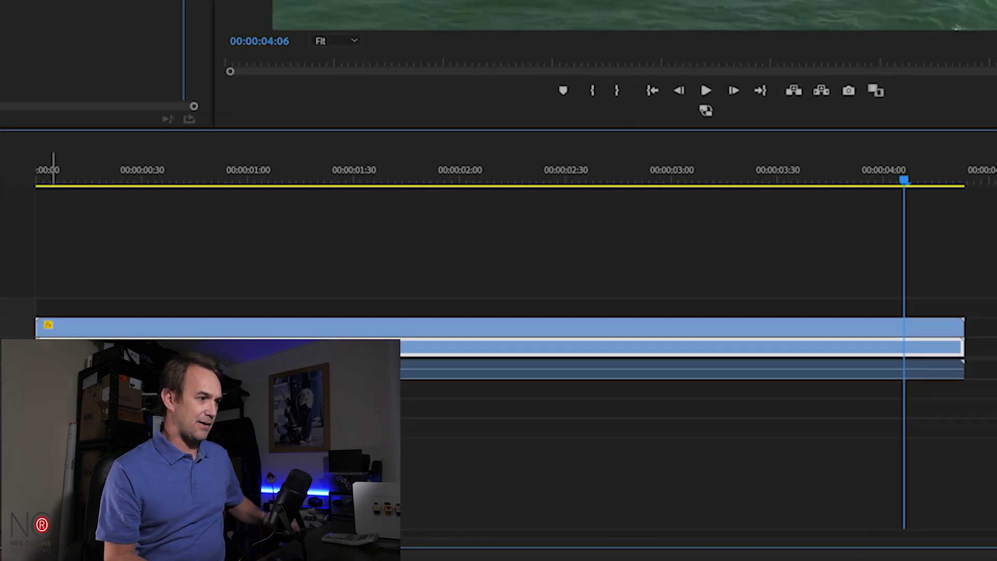
- Trim the upper copy of the clip to the two frames between 00:00:04:04 and 00:00:04:06
drag(40, 310, 886, 335)
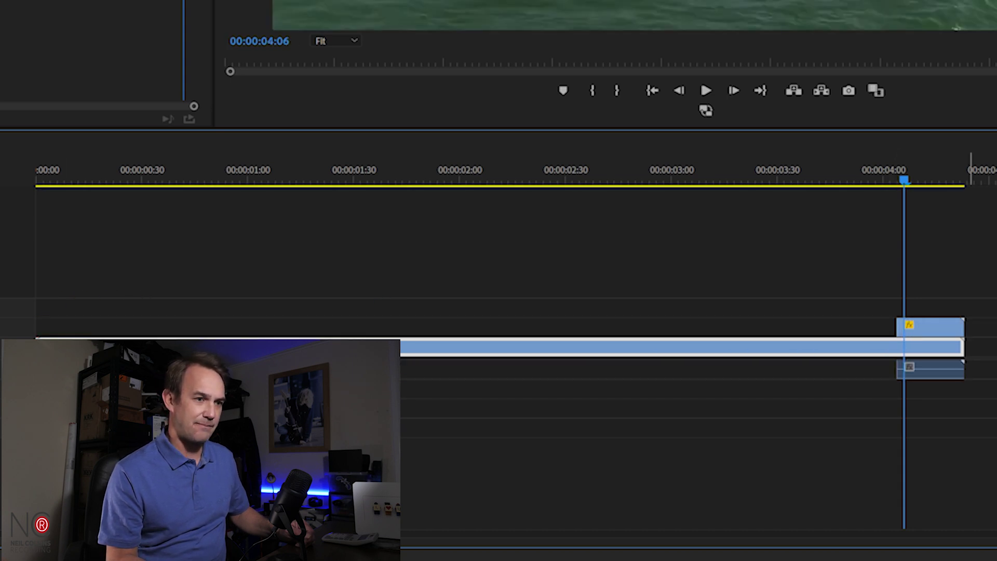
drag(946, 318, 889, 305)
key(=)
key(=)
key(=)
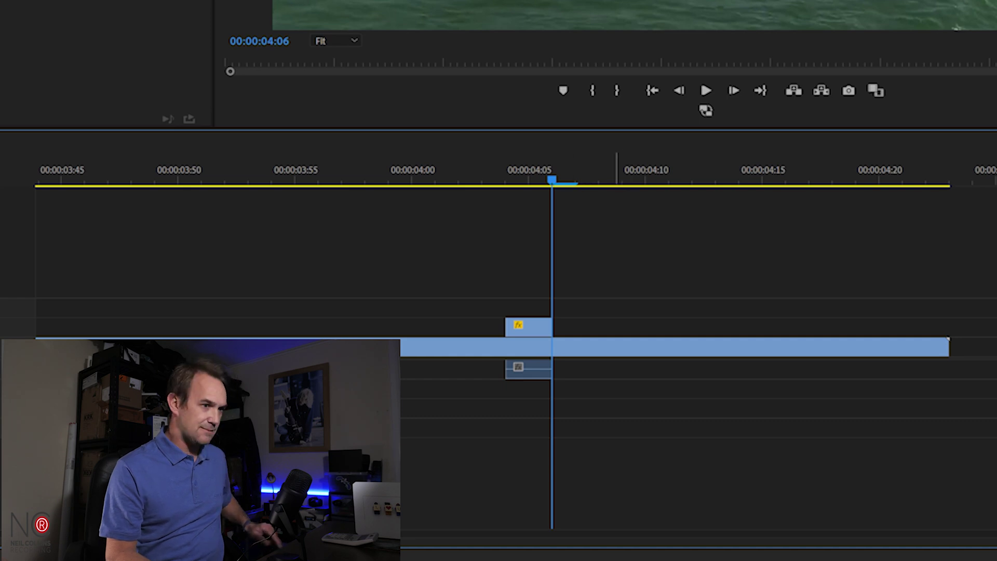
- Rate-stretch the two-frame upper clip over the full length of the clip below and lower its opacity
drag(547, 319, 949, 315)
key(minus)
key(minus)
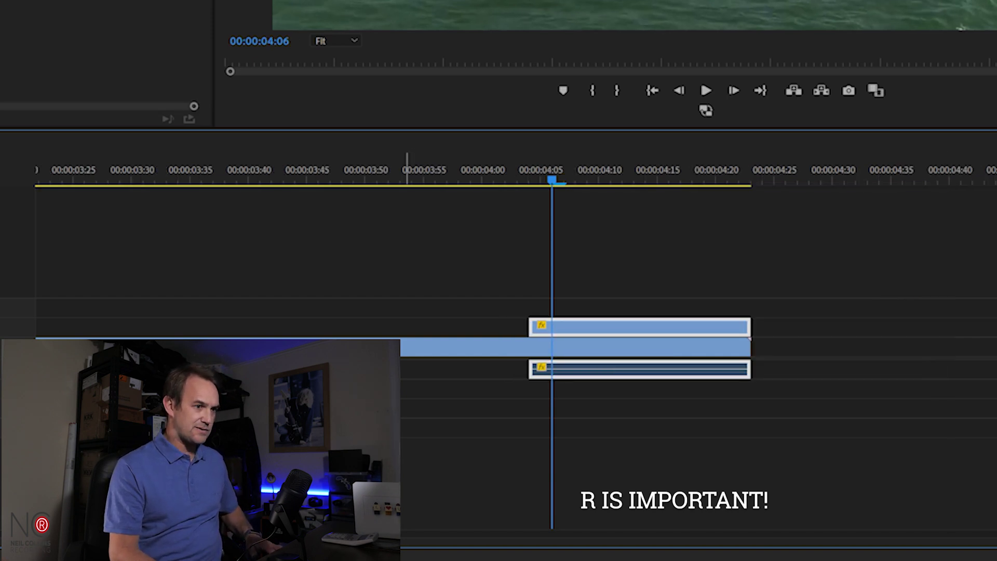
drag(474, 304, 13, 291)
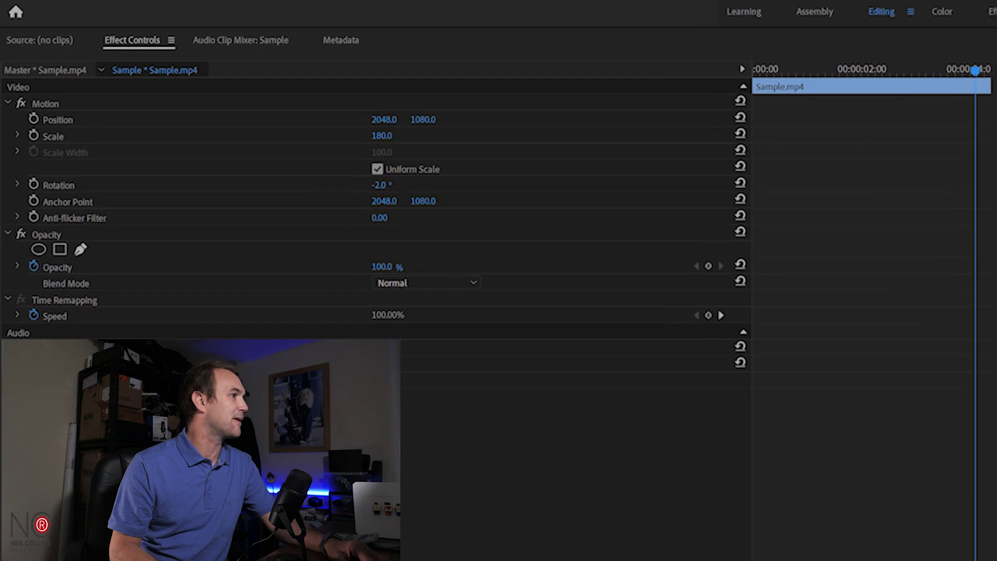
click(385, 266)
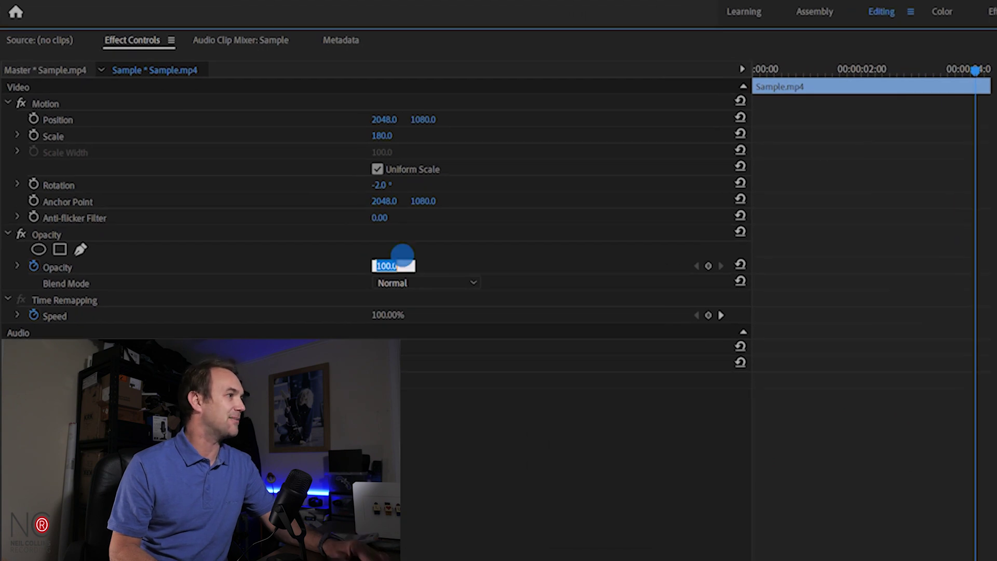
key(Return)
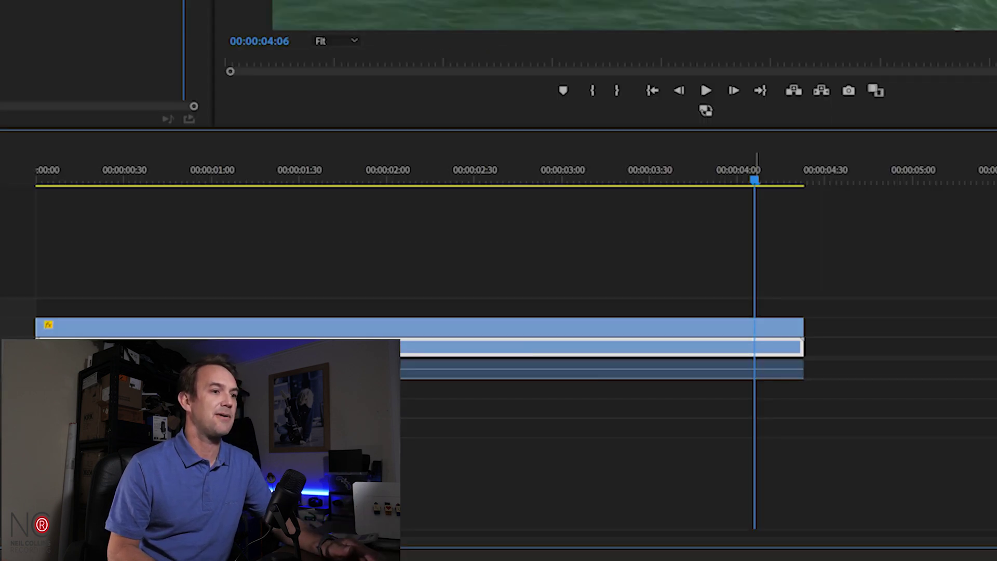
- Return the playhead to the start of the sequence and turn on Position keyframing for the lower clip
drag(755, 179, 69, 179)
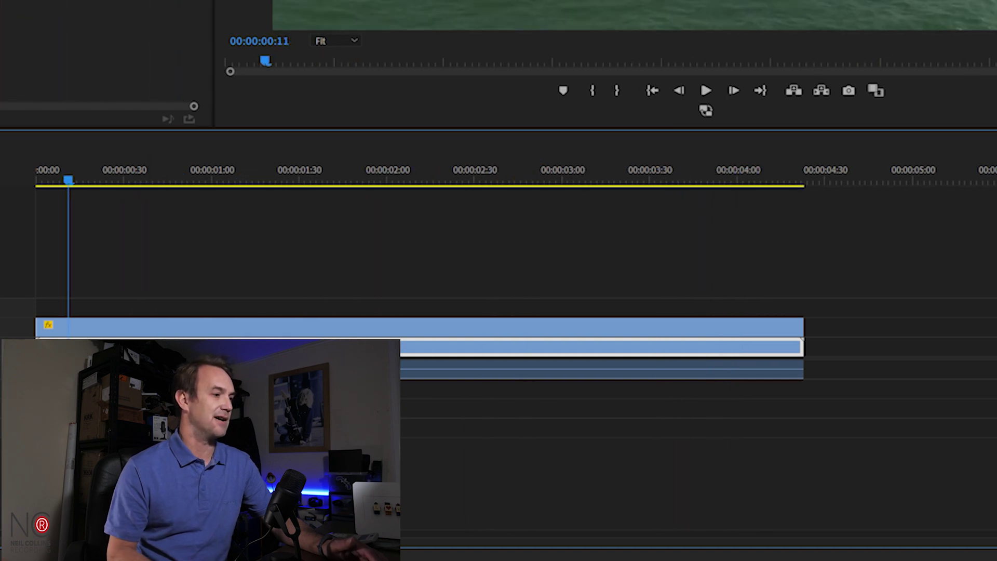
drag(68, 180, 24, 176)
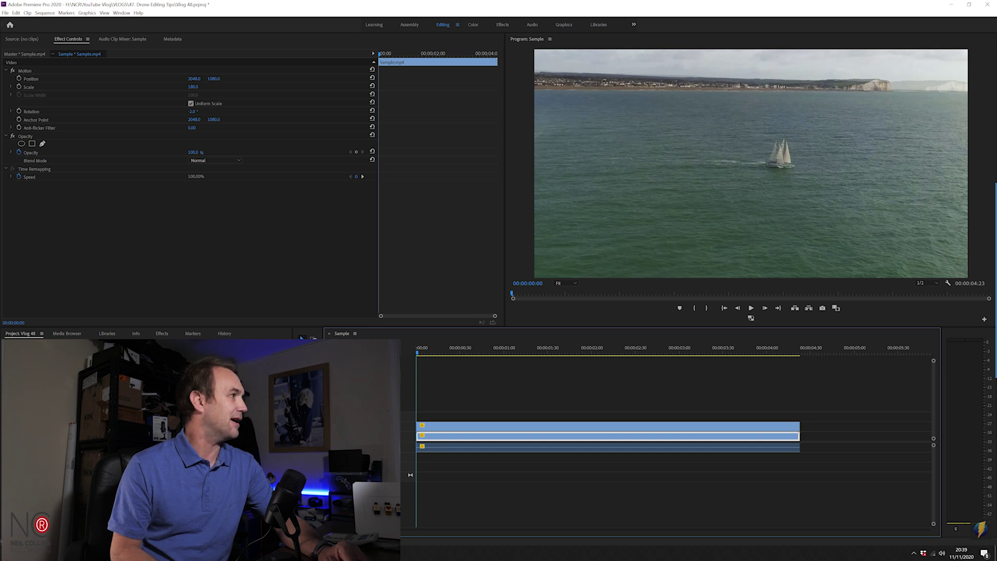
click(19, 79)
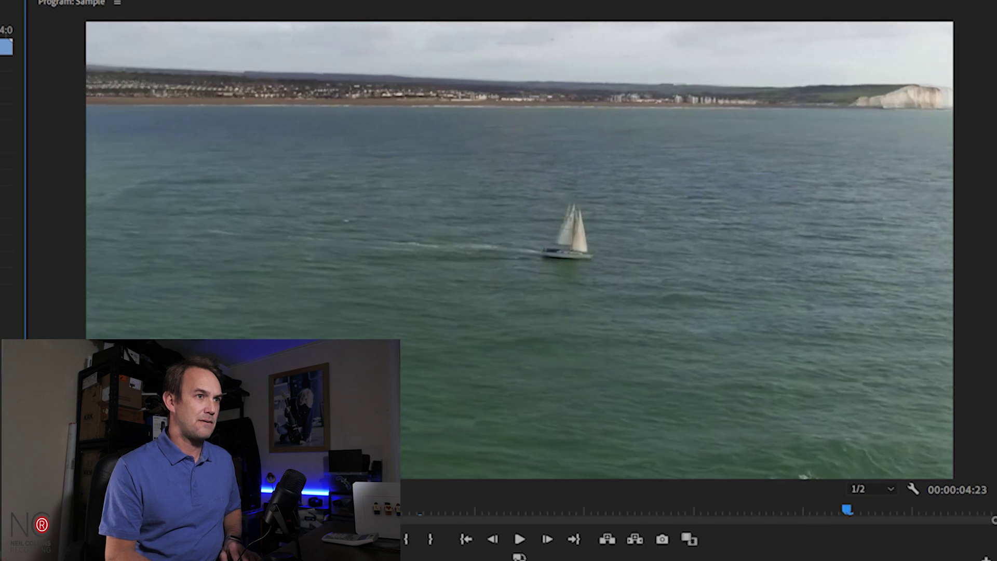
- Step ahead to 00:00:04:00 and keyframe the lower clip's horizontal position at about 2025, aligning its boat with the overlay
key(Left)
key(Left)
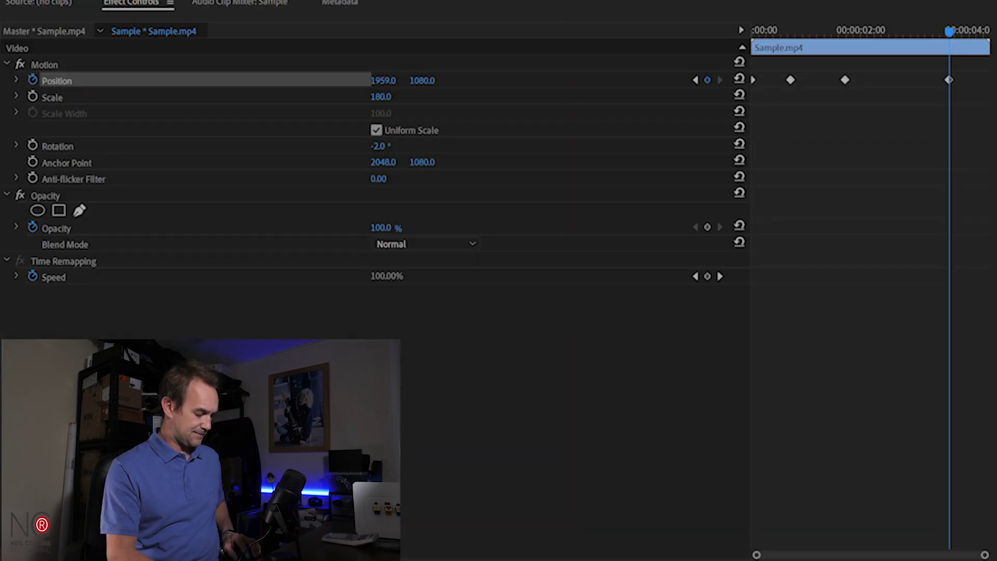
key(Right)
key(Right)
key(Right)
key(Right)
key(Right)
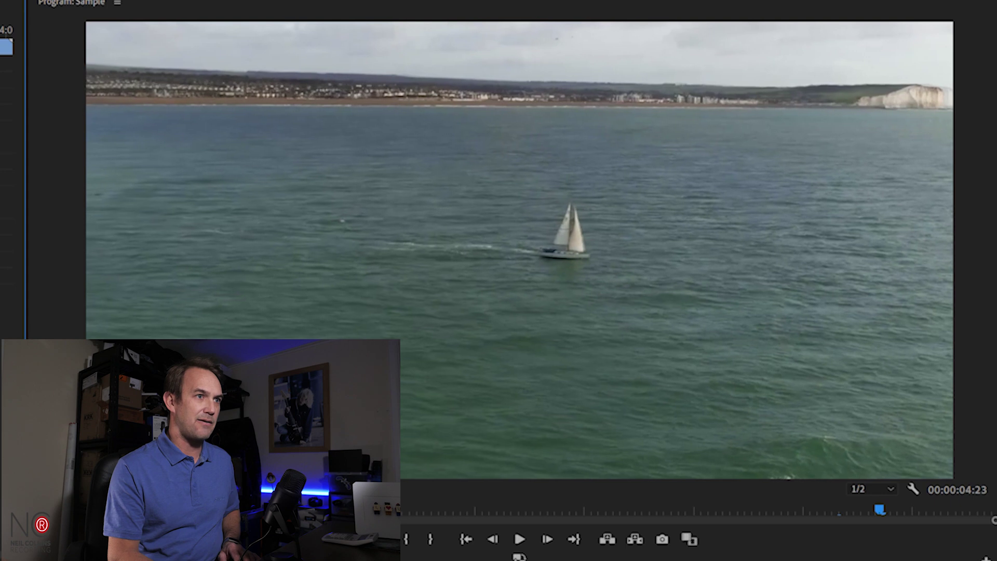
key(Right)
key(Right)
key(Right)
key(Right)
key(Right)
key(Right)
key(Right)
key(Right)
key(Right)
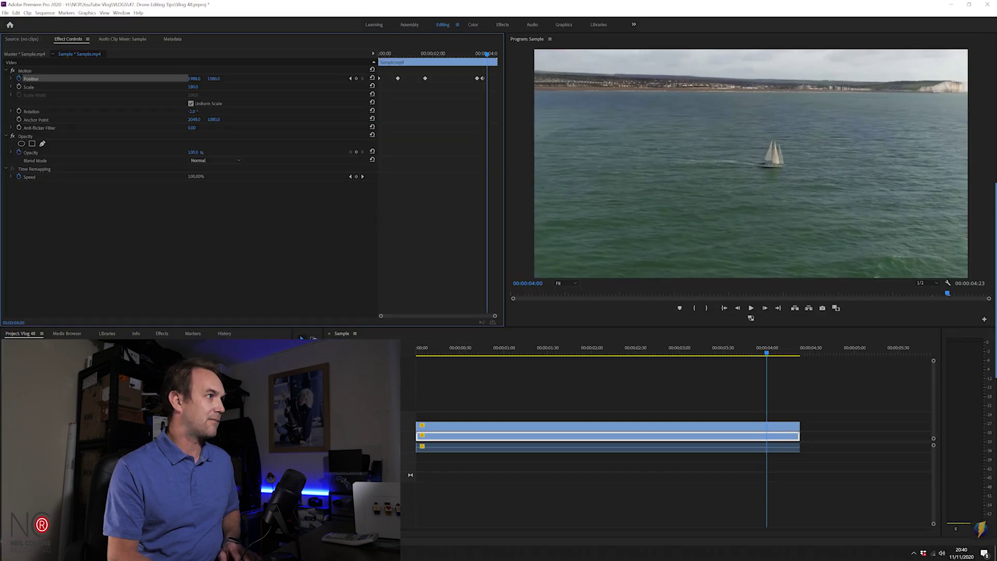
drag(194, 79, 214, 79)
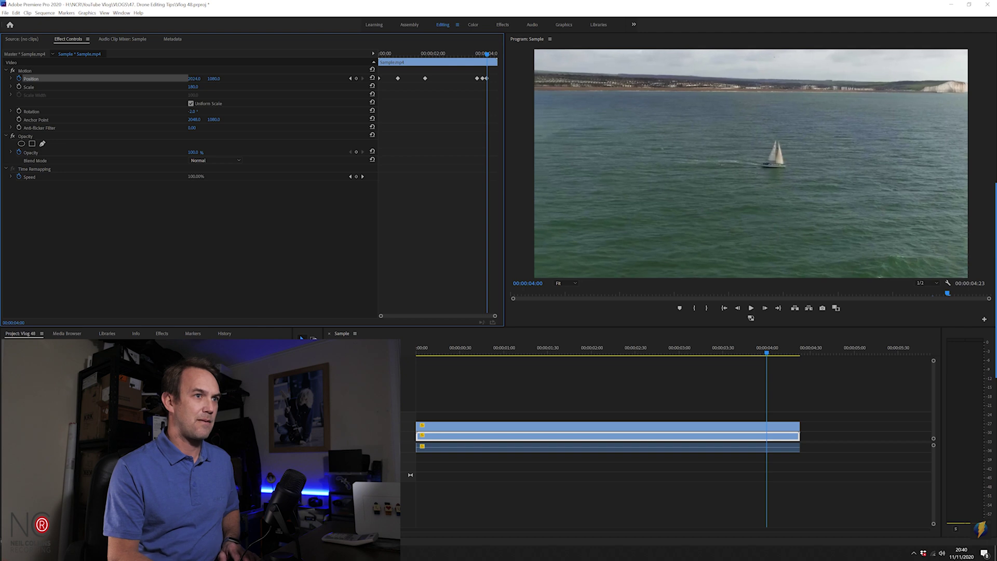
- At 00:00:04:06, add a position keyframe that shifts the lower clip rightward so its boat matches the overlaid boat
key(Right)
key(Right)
key(Right)
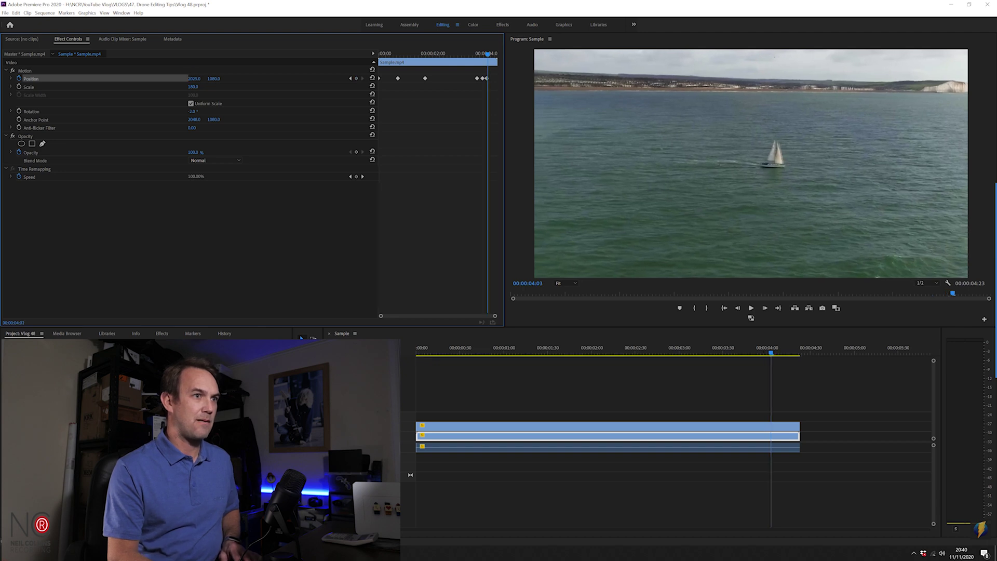
key(Right)
key(Right)
key(Right)
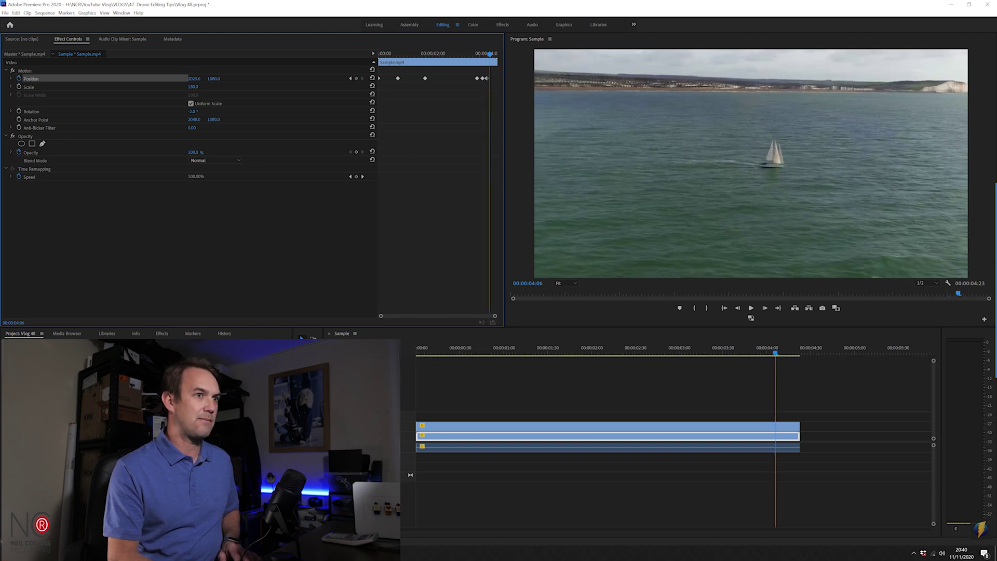
drag(194, 78, 210, 78)
- Continue the position keyframes through to the end of the lower clip, finishing with a horizontal position of 2112
key(Right)
key(Right)
key(Right)
key(Right)
key(Right)
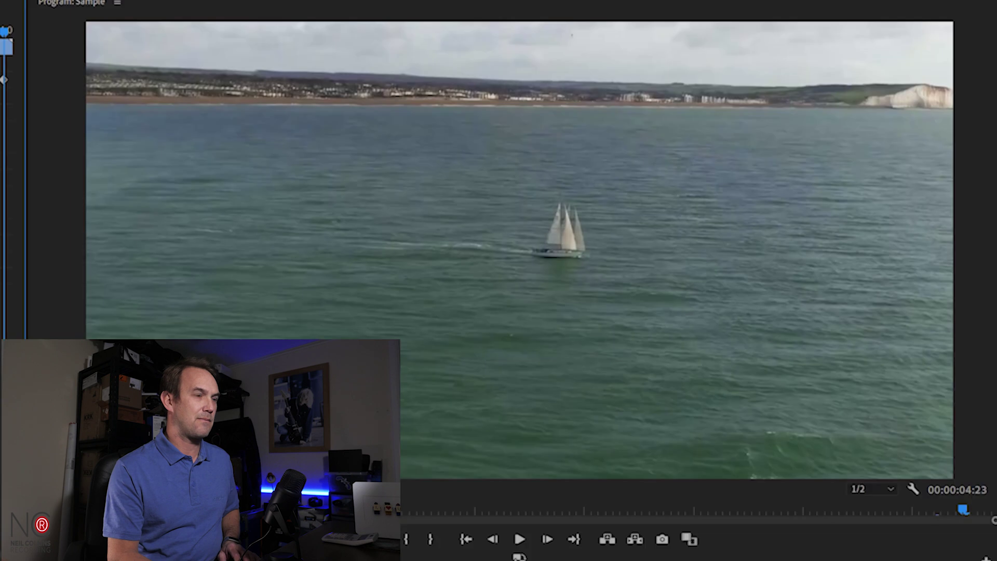
key(Right)
key(Right)
key(Right)
key(Right)
key(Right)
key(Right)
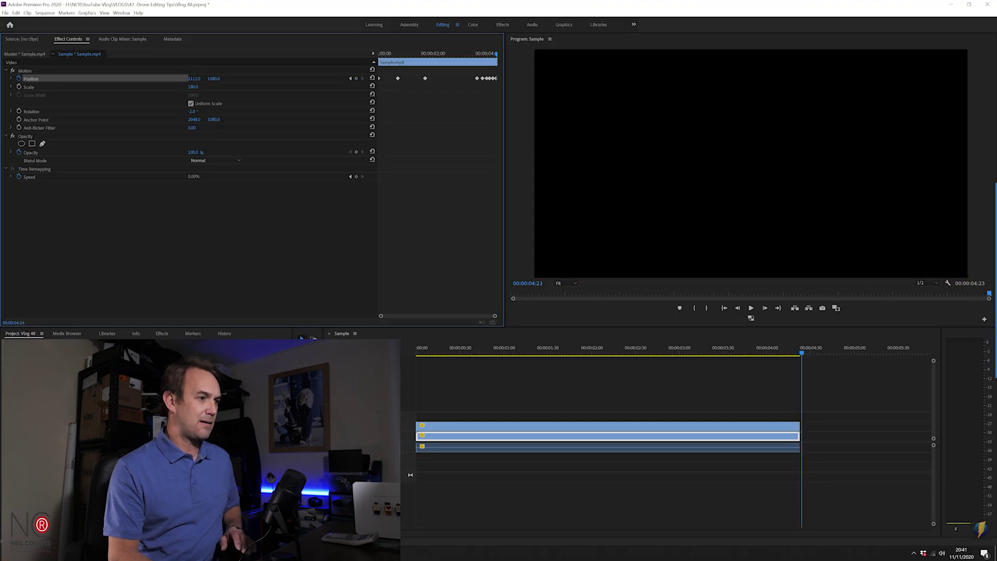
- Play the sequence from the start to check how steadily the boat holds its place in the frame
click(547, 353)
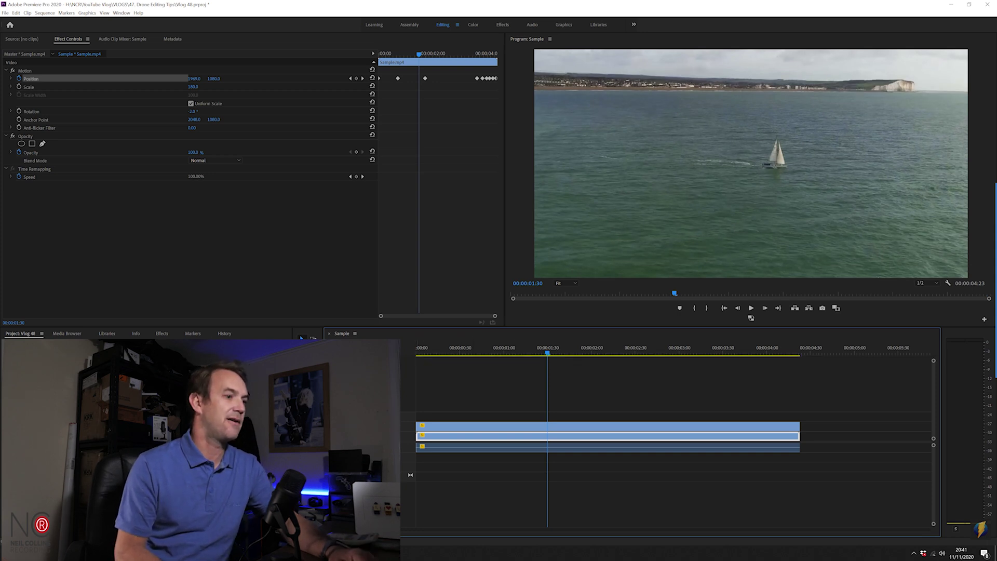
key(Home)
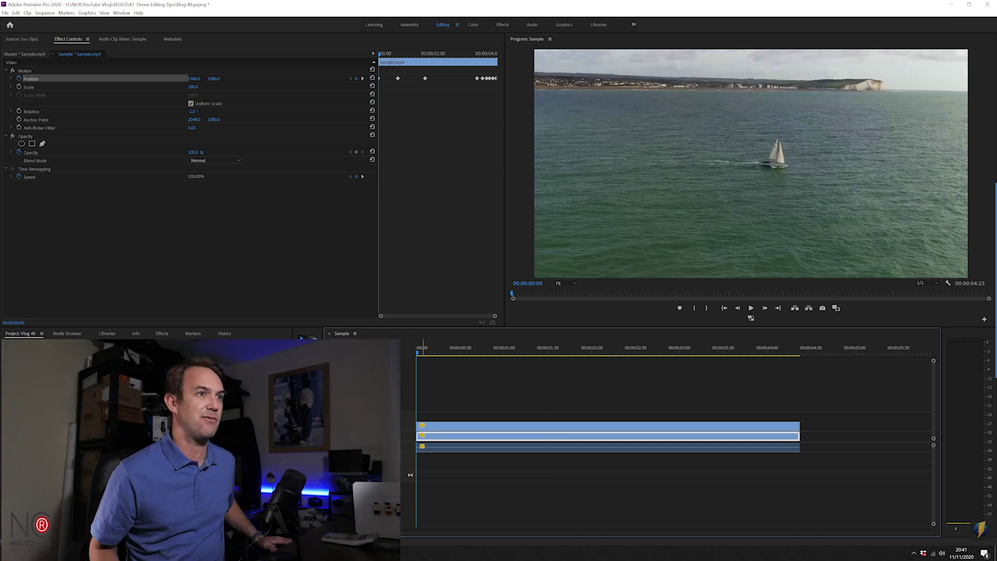
key(space)
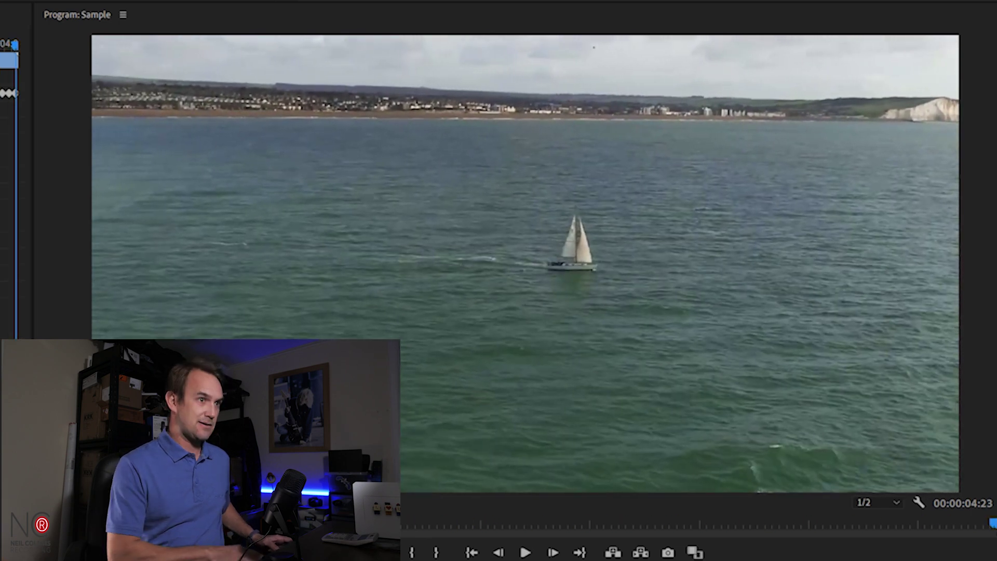
key(space)
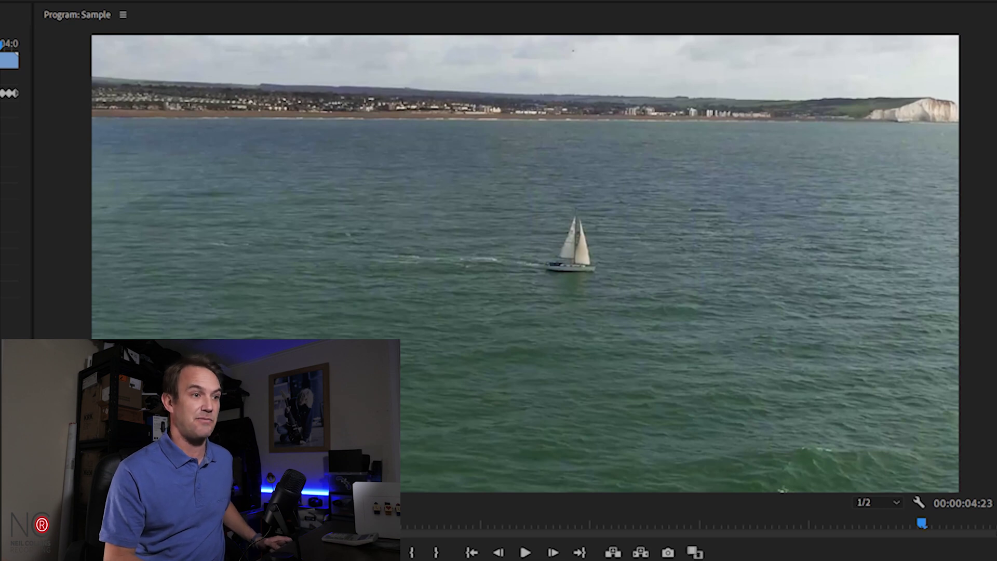
key(Home)
key(space)
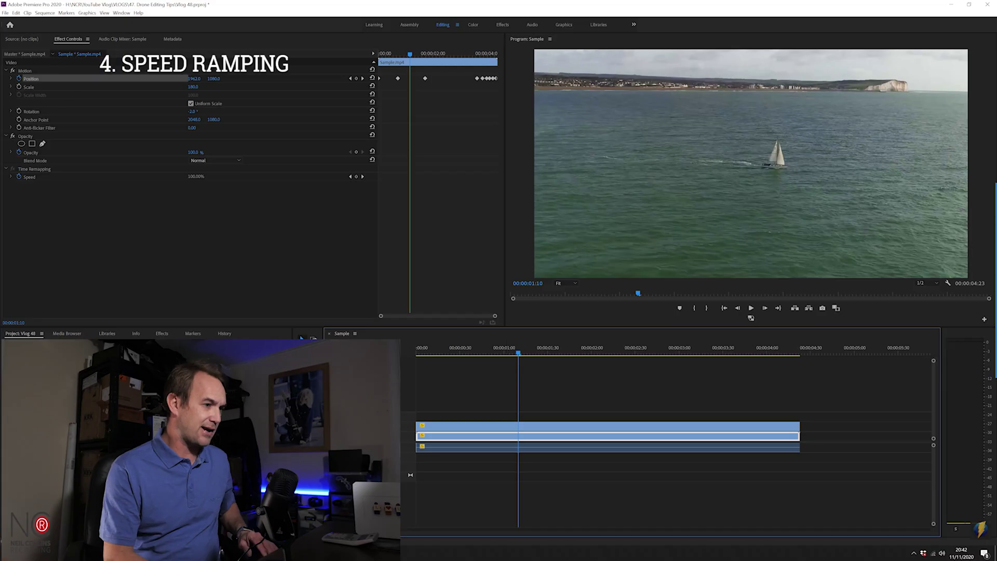
- Delete the clips from the Sample sequence and place Sample 2.mp4 at its start
key(Delete)
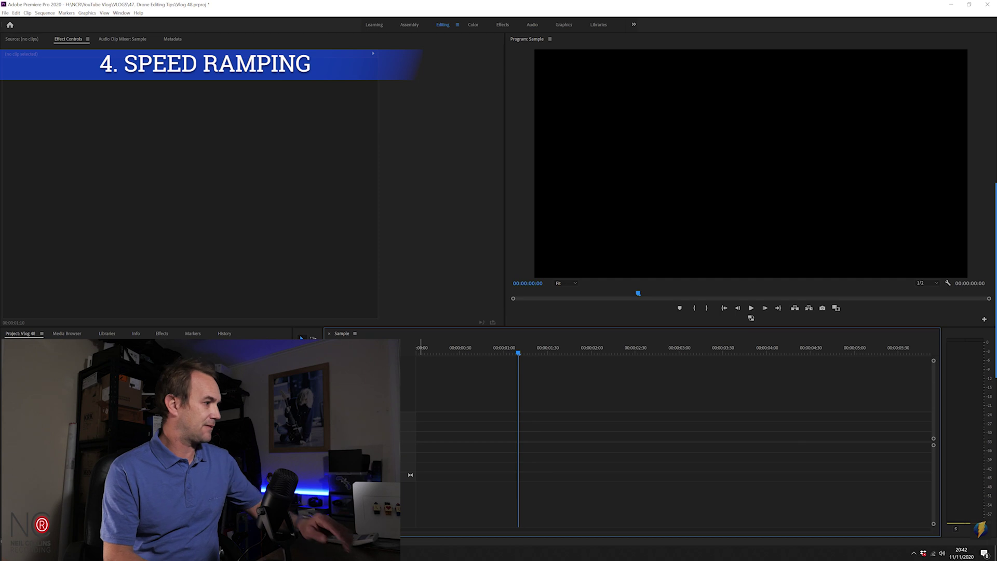
key(shift+1)
drag(208, 426, 414, 440)
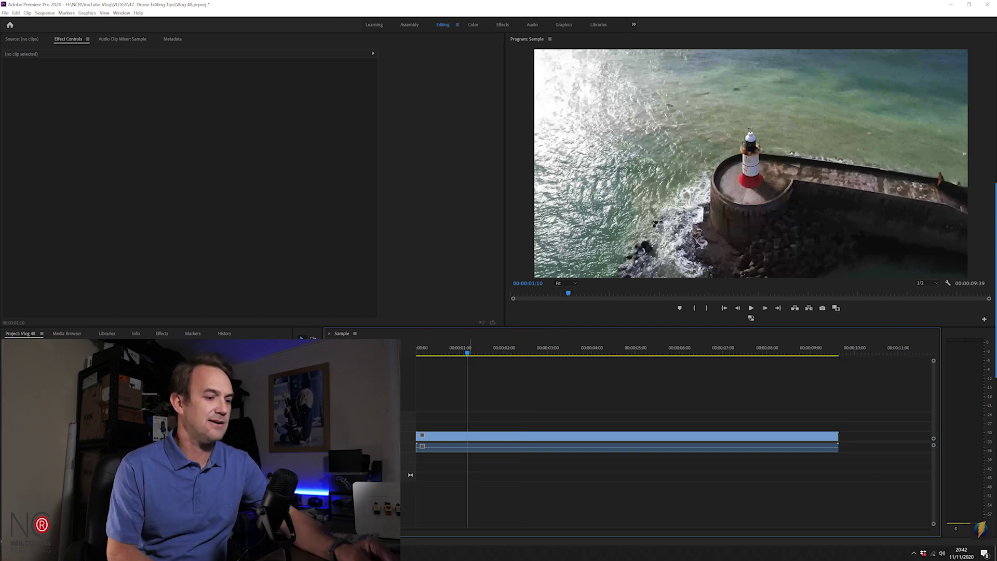
- Play Sample 2.mp4 from the start up to 00:00:01:55 and cut the clip there
drag(465, 348, 403, 365)
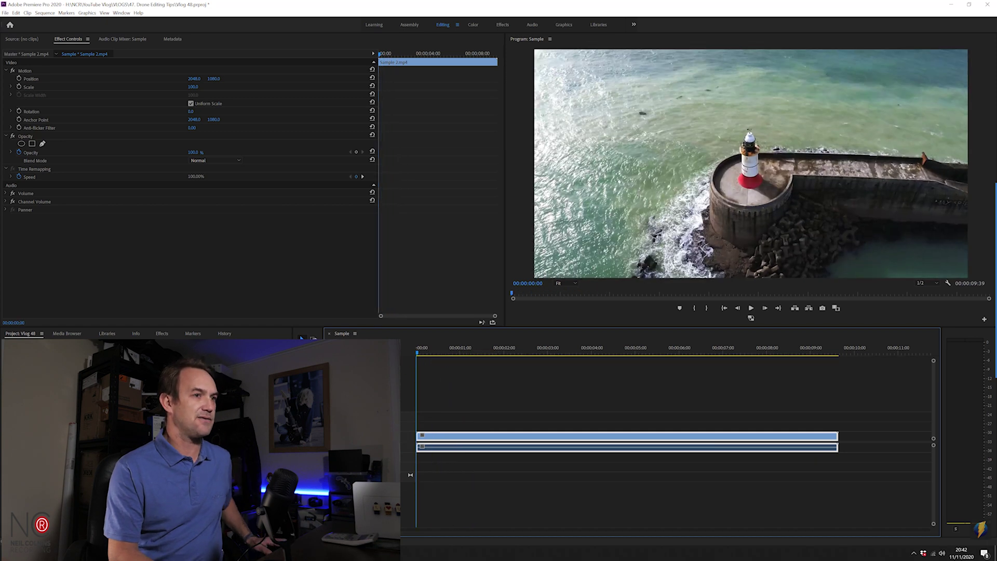
key(space)
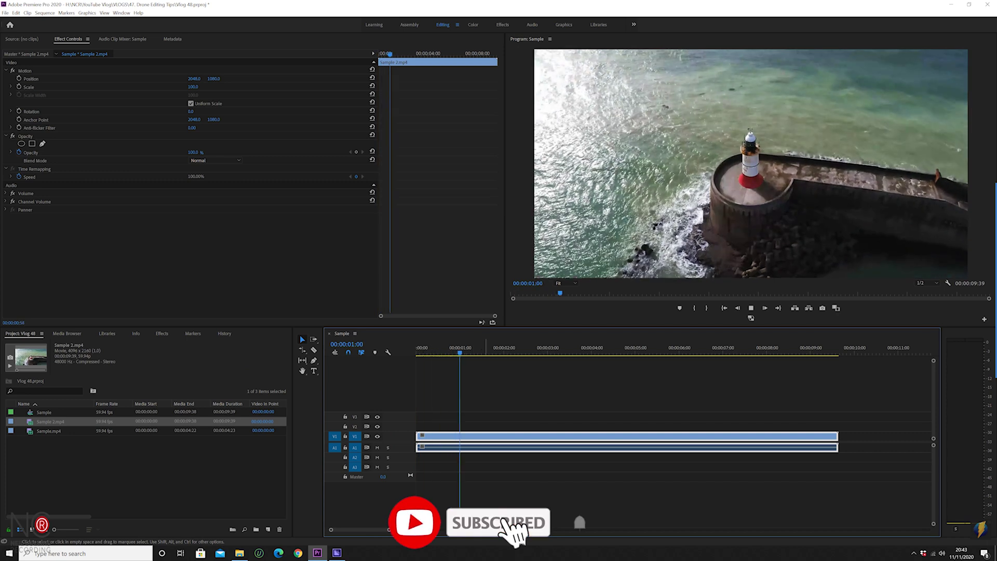
key(space)
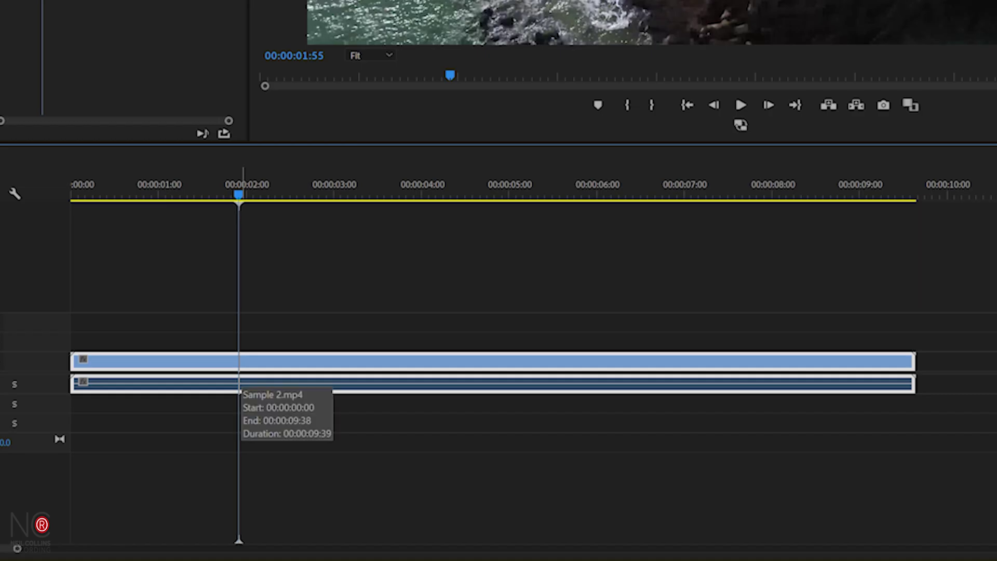
click(500, 434)
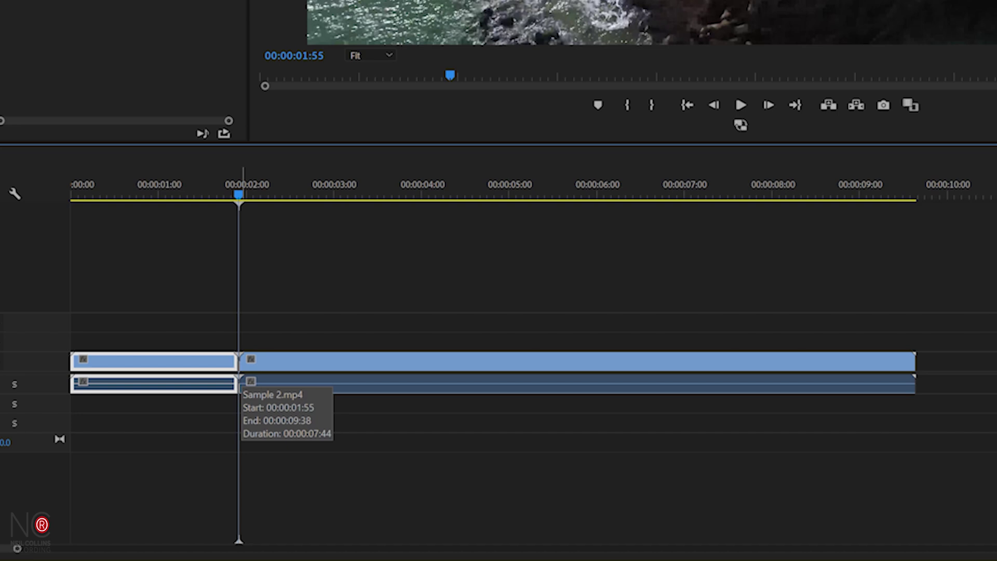
- Set the speed of the clip section after the cut to 500%
click(282, 366)
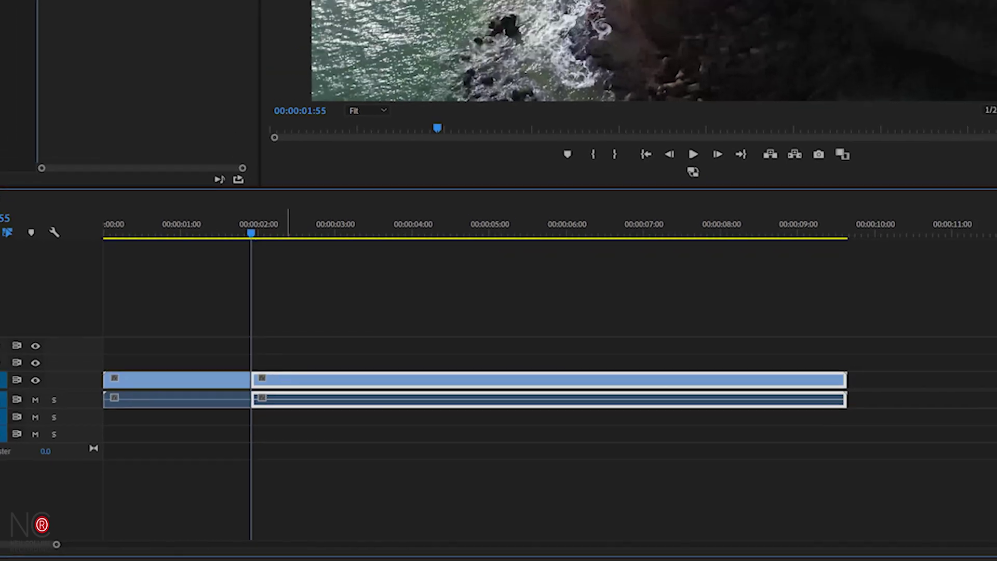
right_click(293, 397)
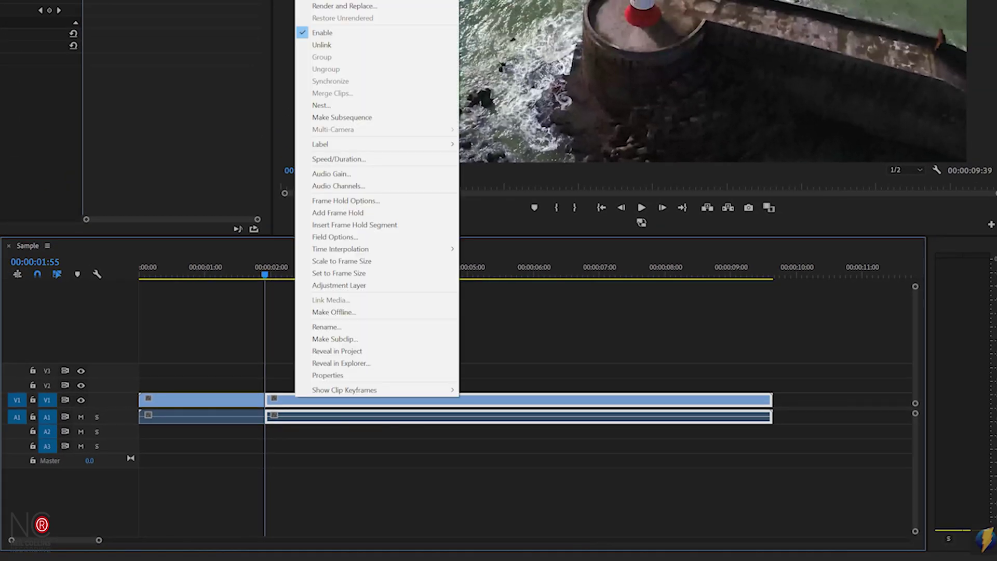
click(338, 159)
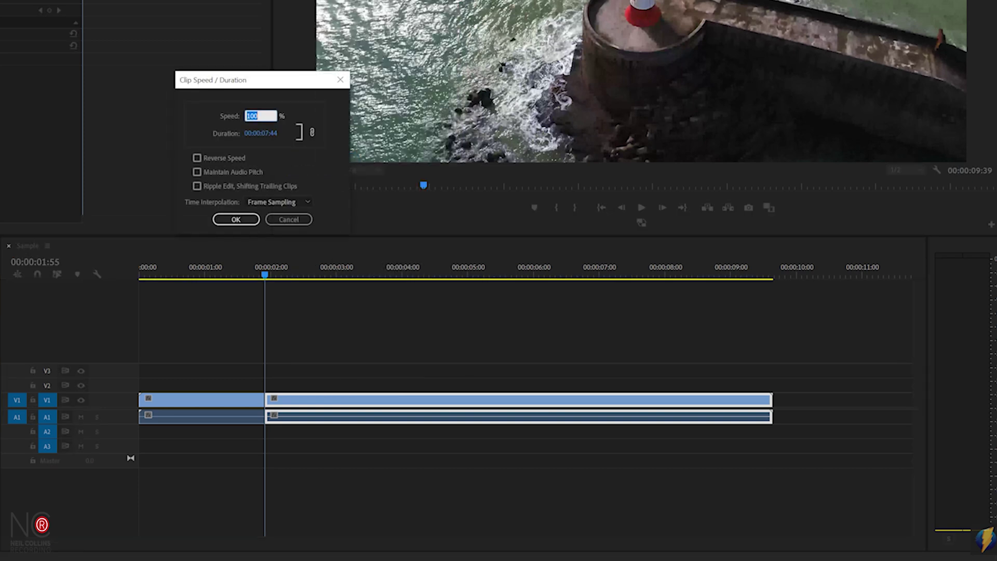
text(500)
key(Return)
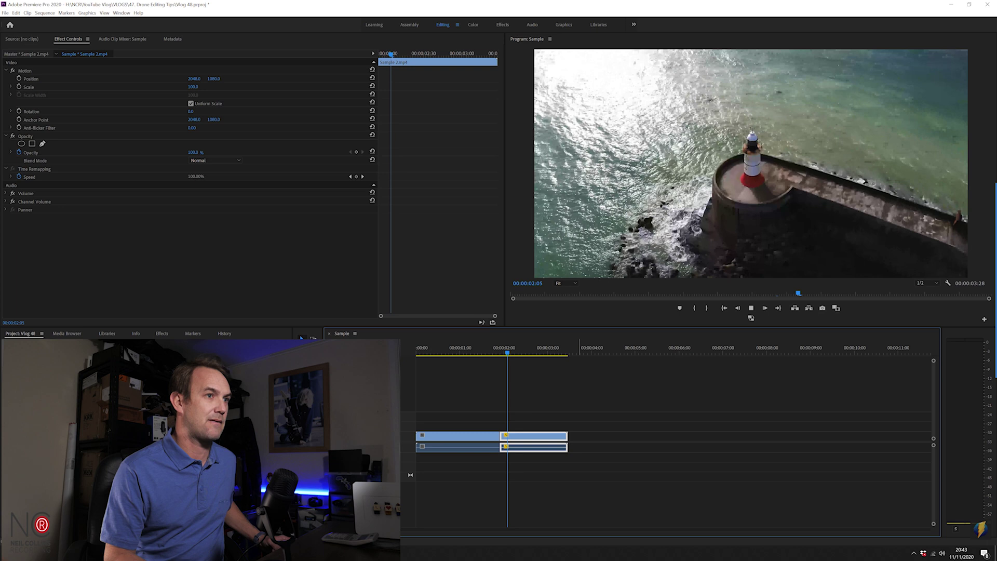
- Cut the sped-up section of Sample 2.mp4 at 00:00:03:13 and set the speed of the part after the cut to 100%
key(space)
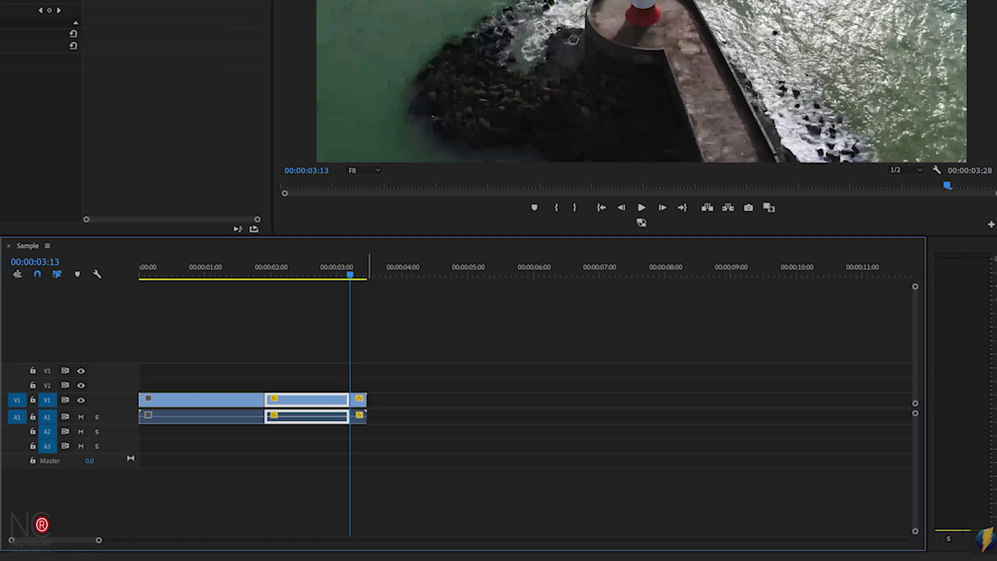
click(359, 398)
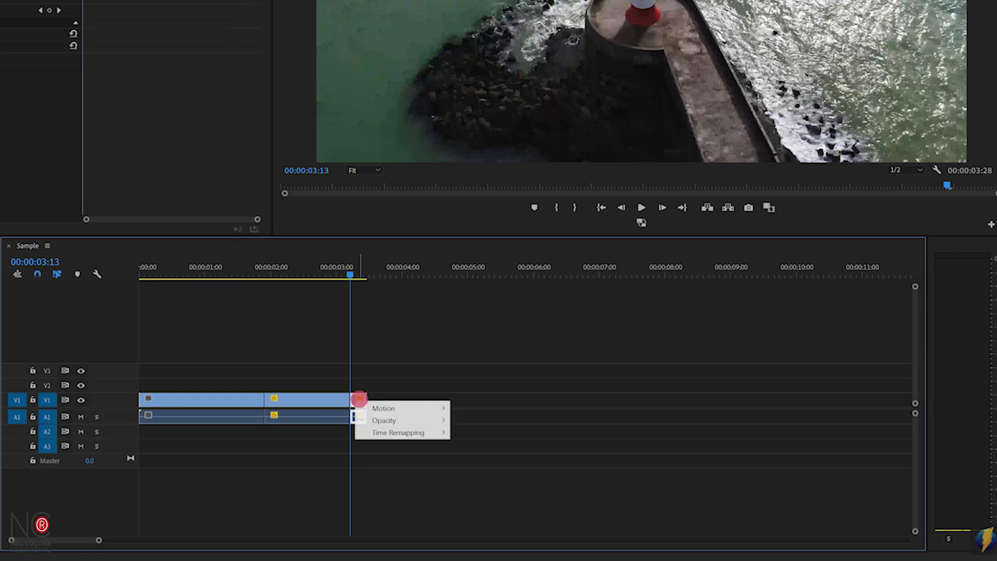
click(357, 400)
right_click(360, 401)
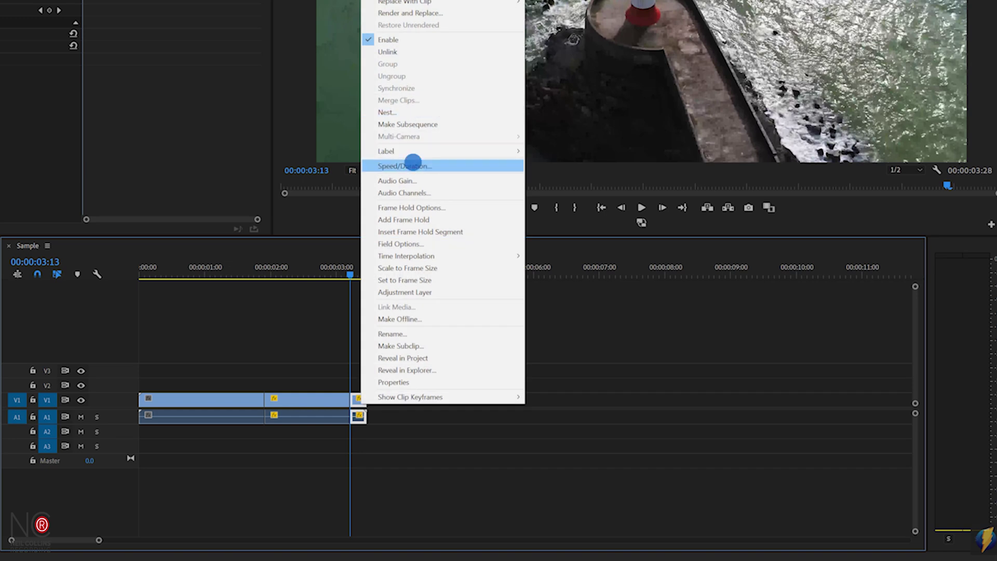
click(405, 165)
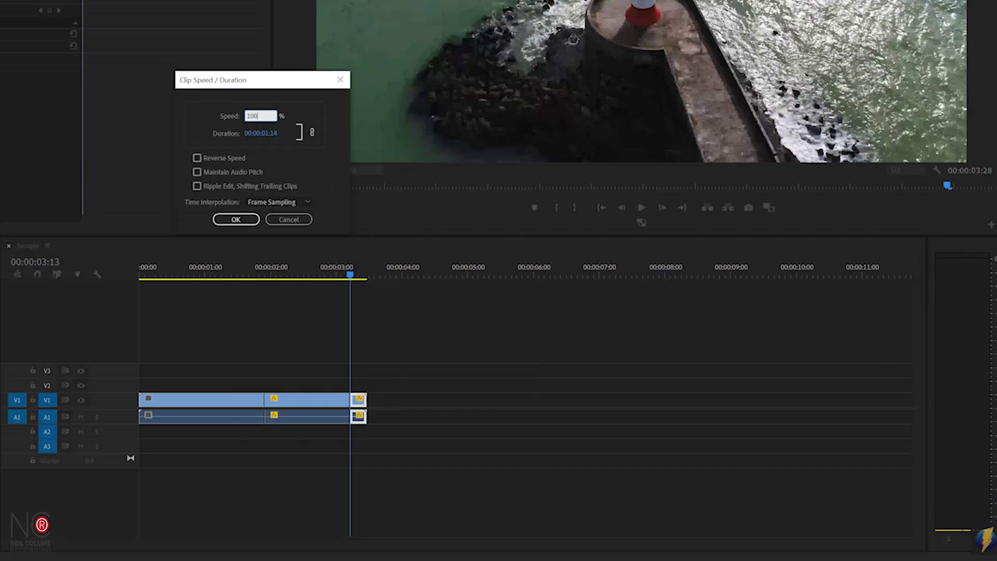
key(Return)
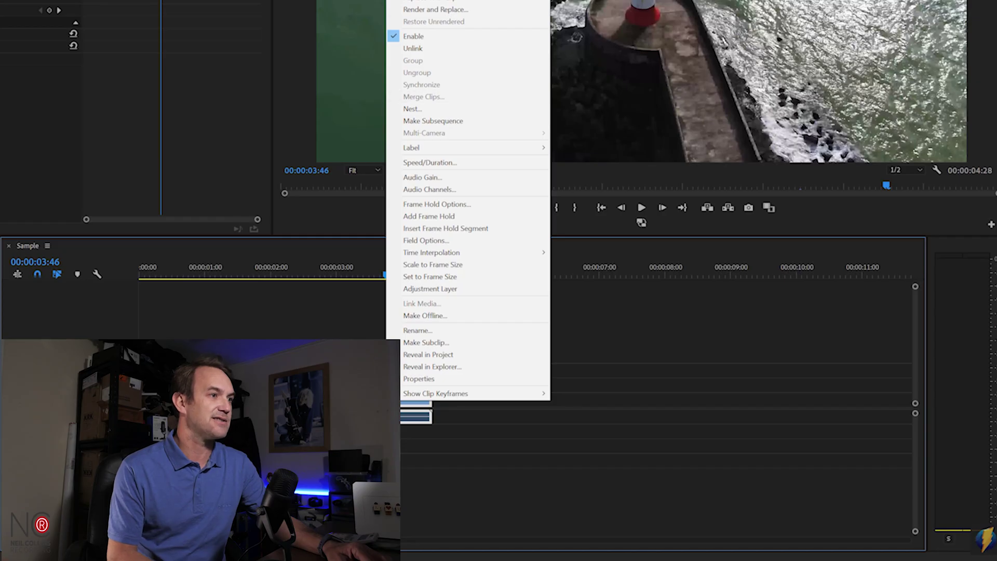
- Slow the last clip section to below normal speed and play the sequence from the start to check the speed ramp
click(430, 162)
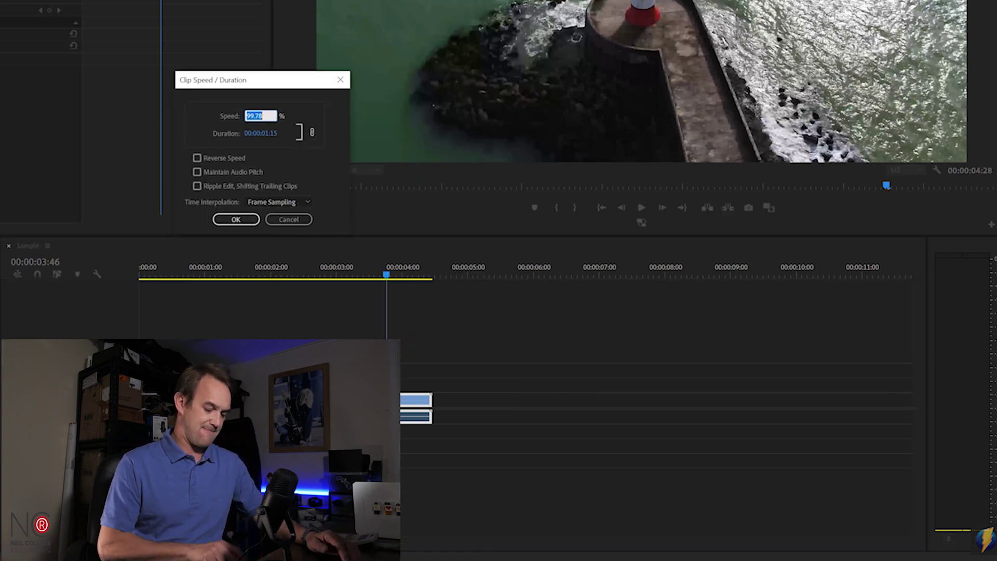
key(Return)
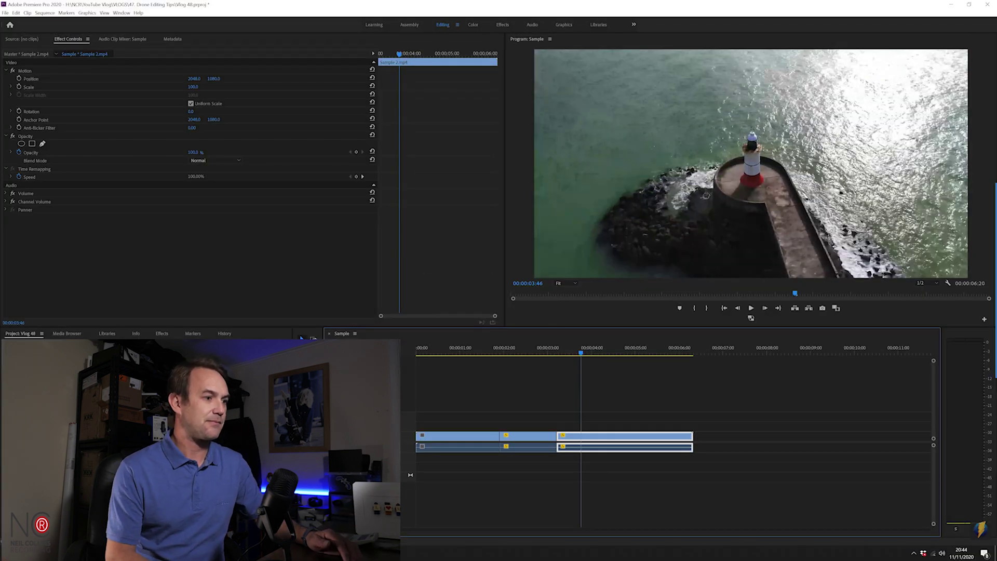
click(480, 348)
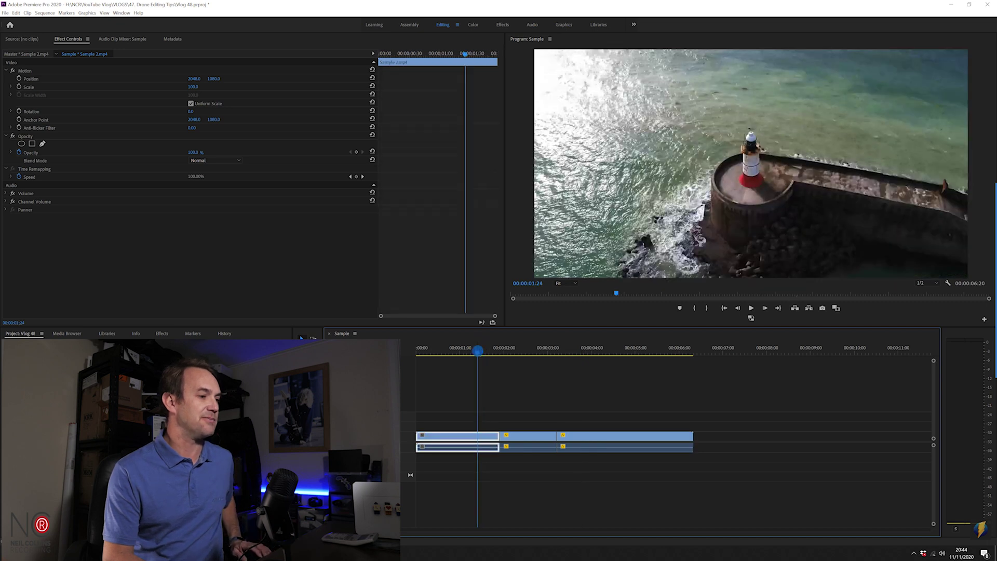
key(Home)
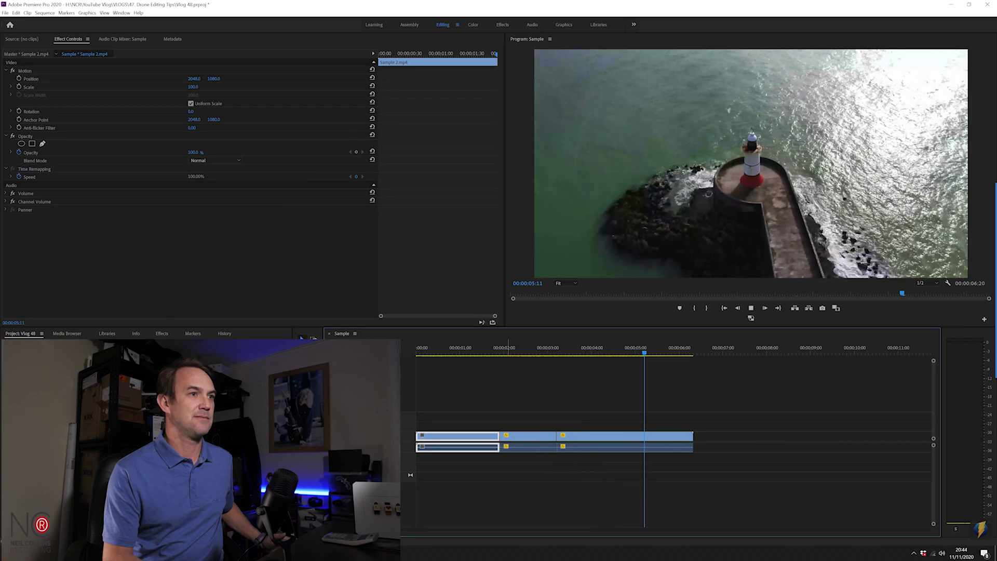
key(space)
- Nest all three clip sections into one sequence named Nested Sequence 01
key(d)
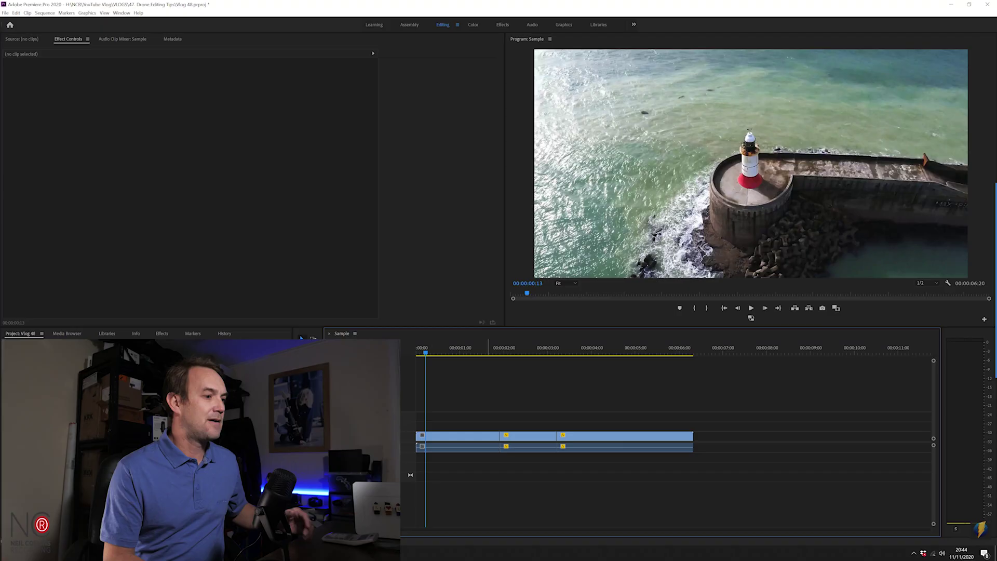
drag(479, 389, 644, 454)
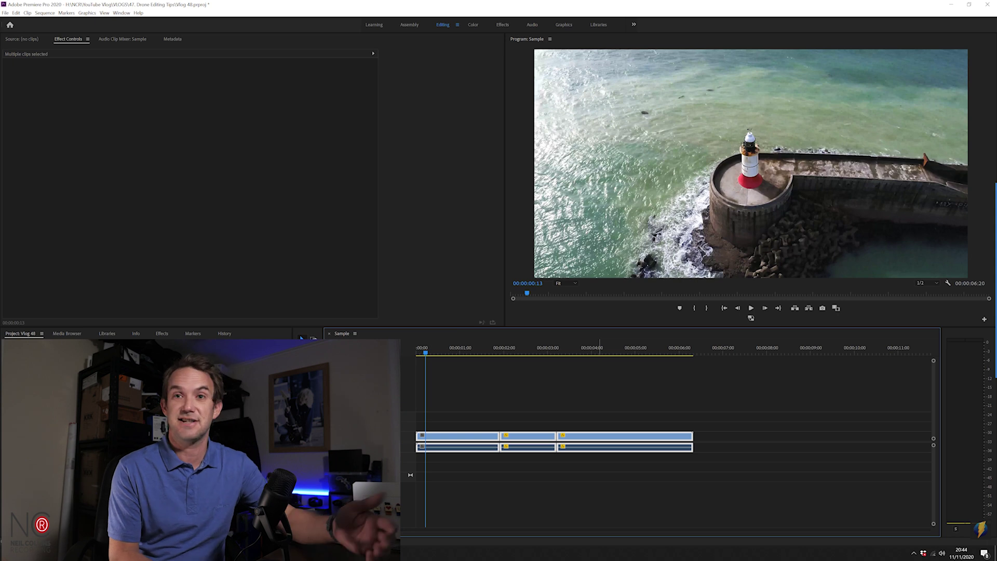
right_click(592, 436)
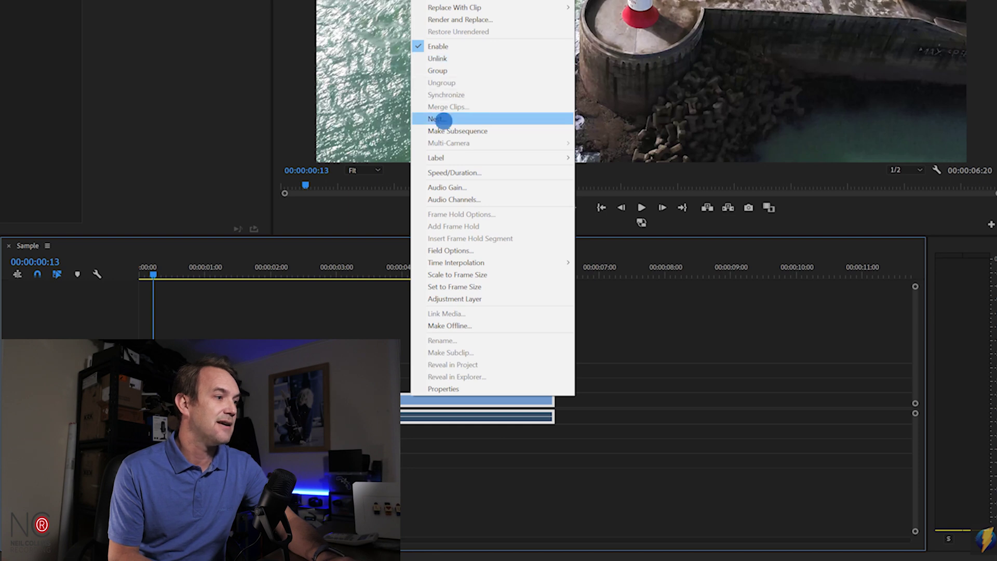
click(442, 120)
key(Return)
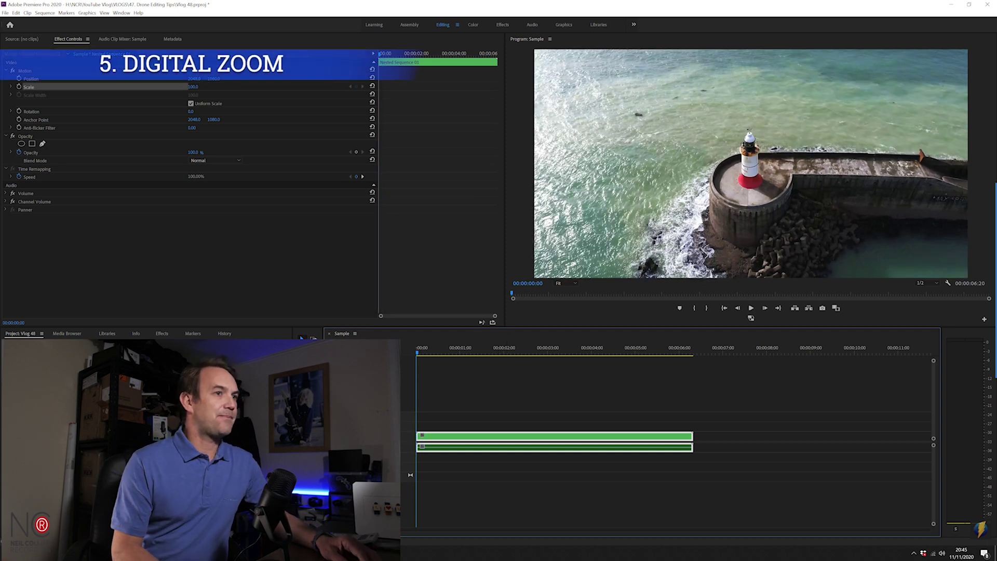
- Turn on Scale keyframing for the nested sequence at 00:00:00:00 and set the scale to 200
click(193, 87)
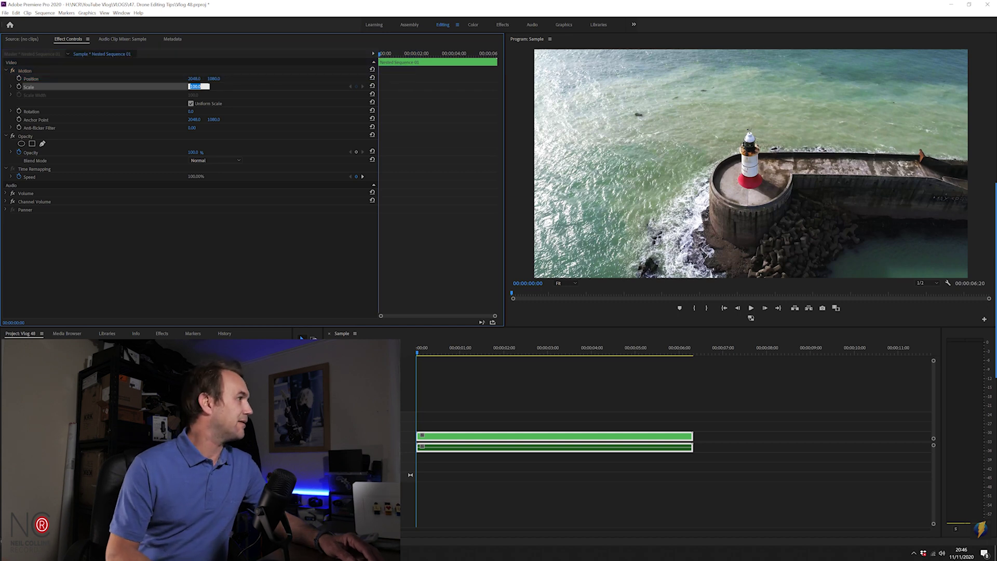
click(81, 175)
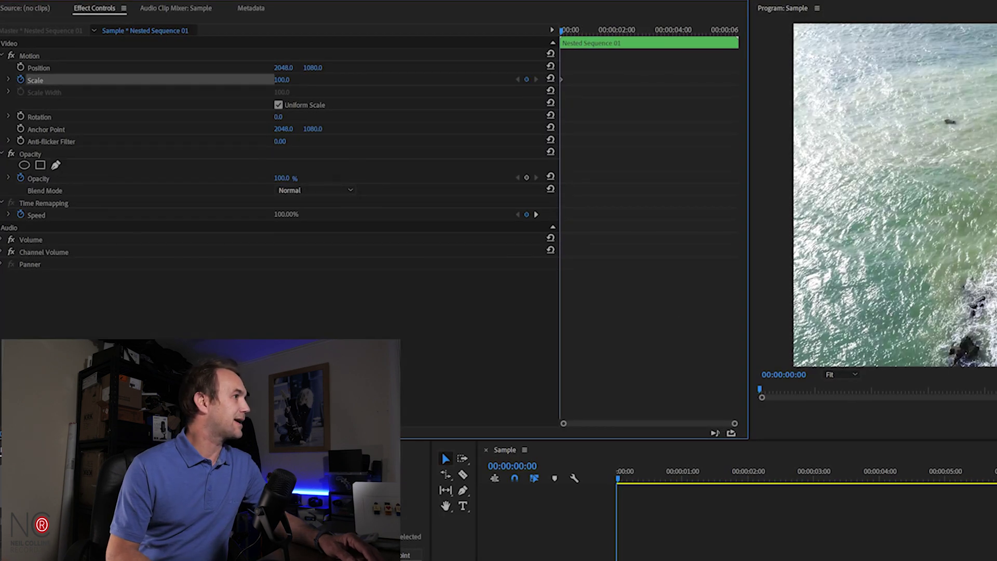
click(283, 79)
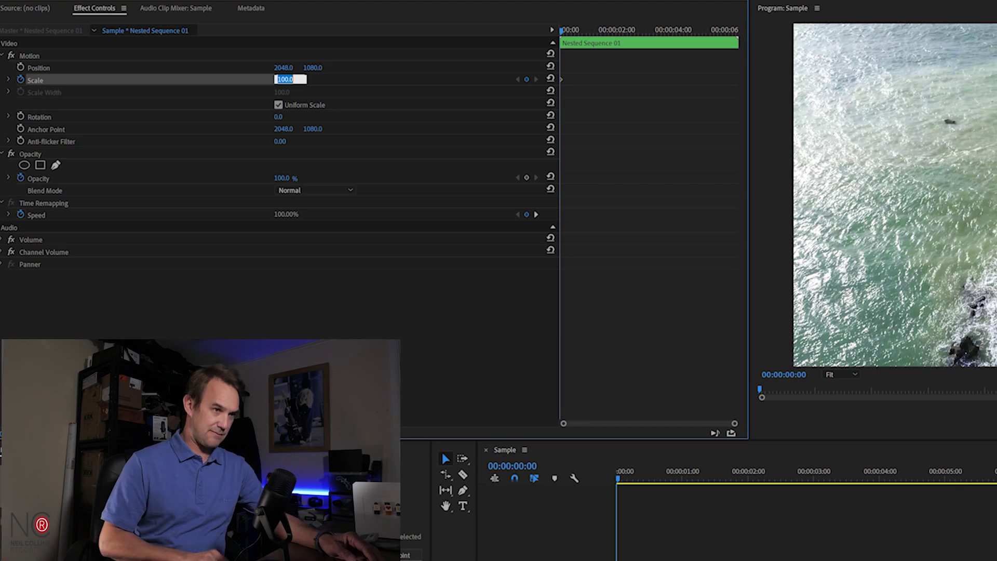
key(Return)
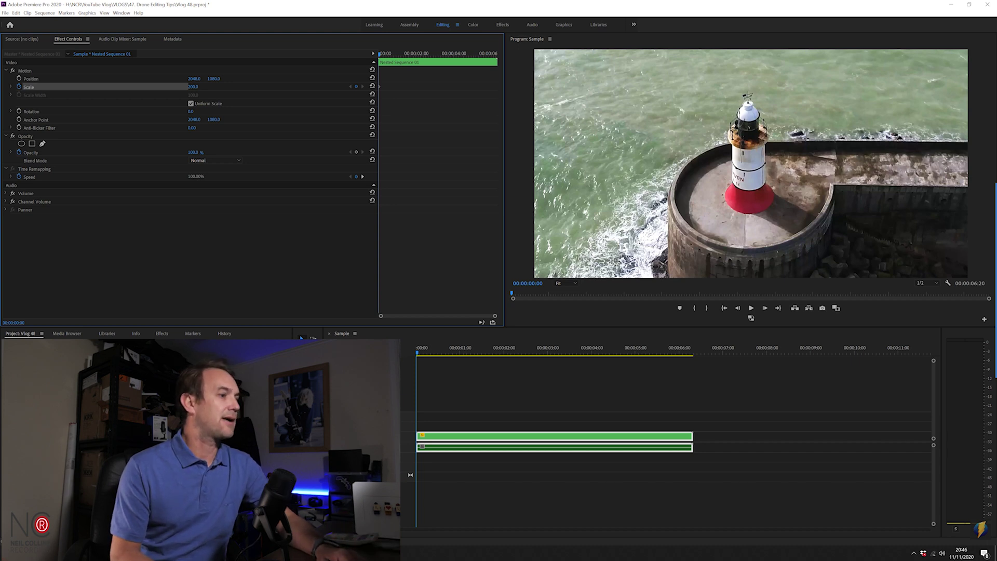
- Play up to 00:00:03:38 and add a Scale keyframe of 100 there
key(space)
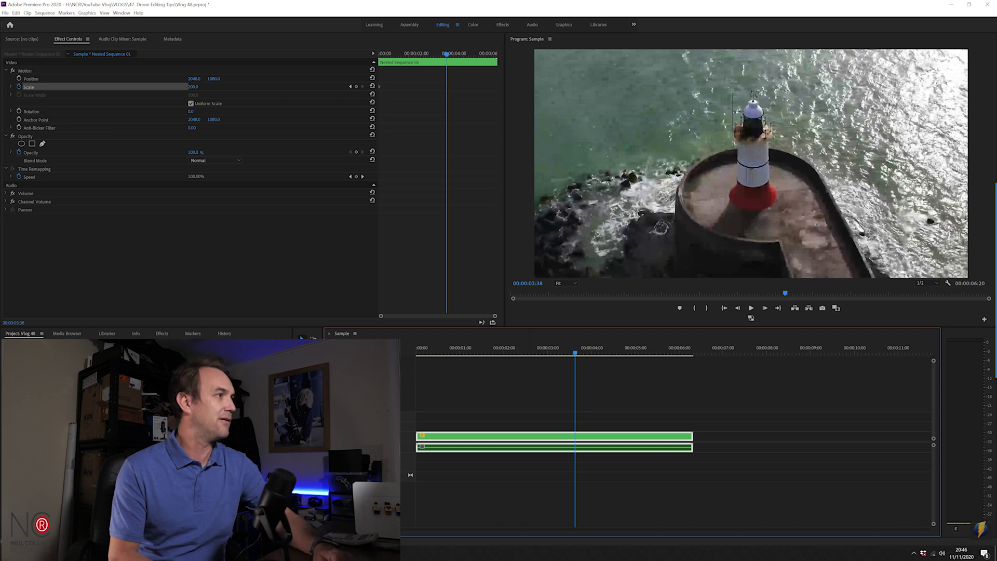
click(193, 86)
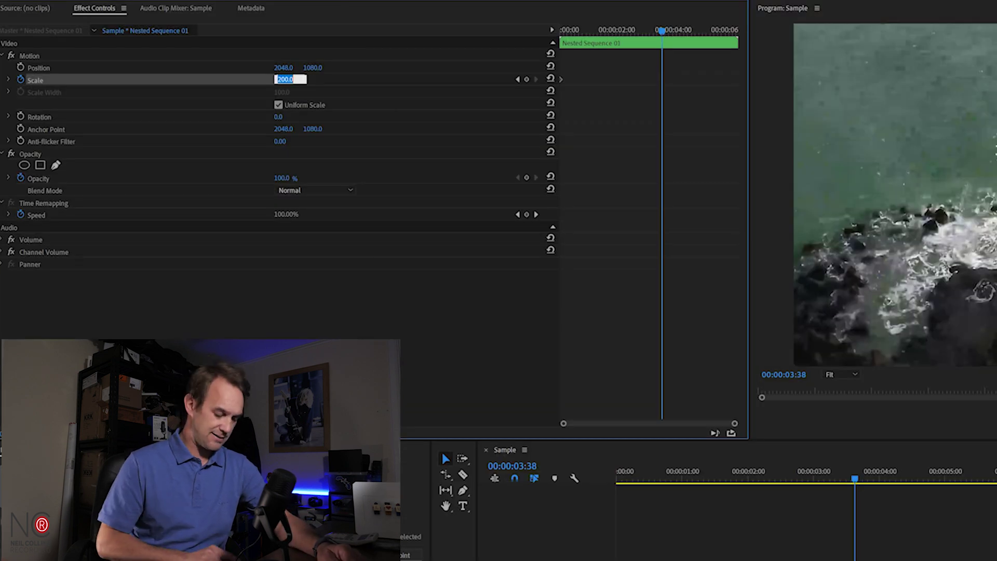
text(10)
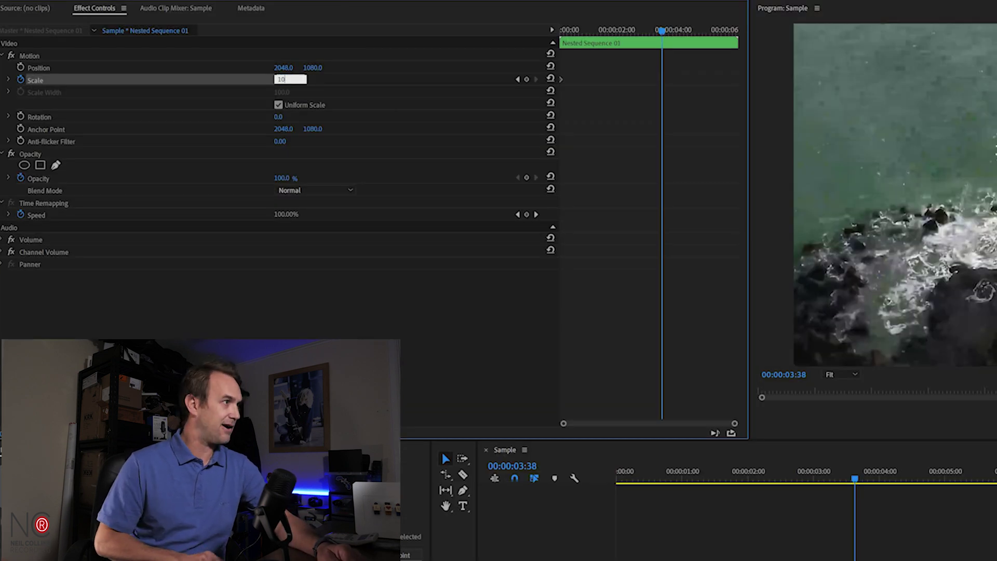
text(0)
key(Return)
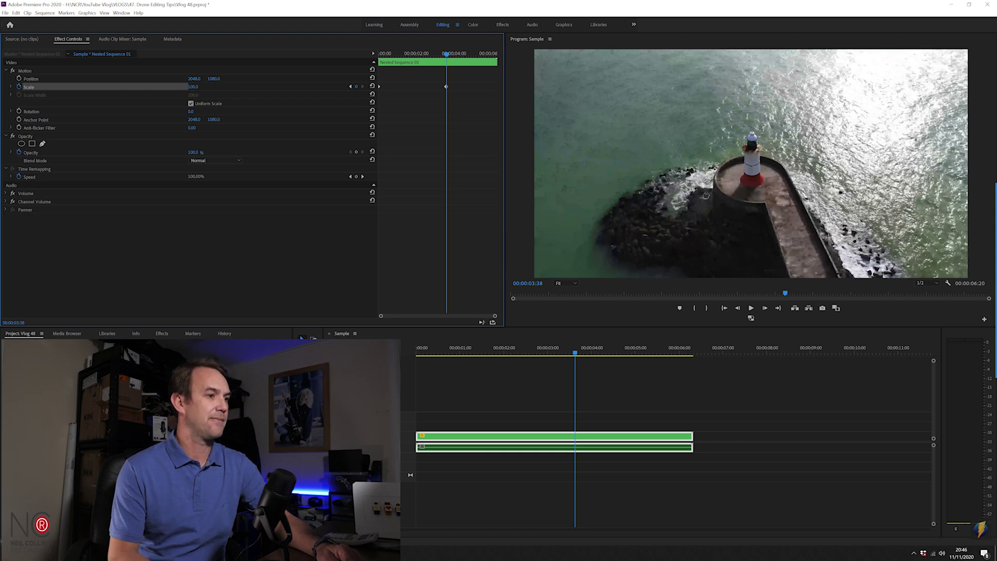
- Play the nested sequence from the start to check the digital zoom-out
drag(573, 349, 416, 350)
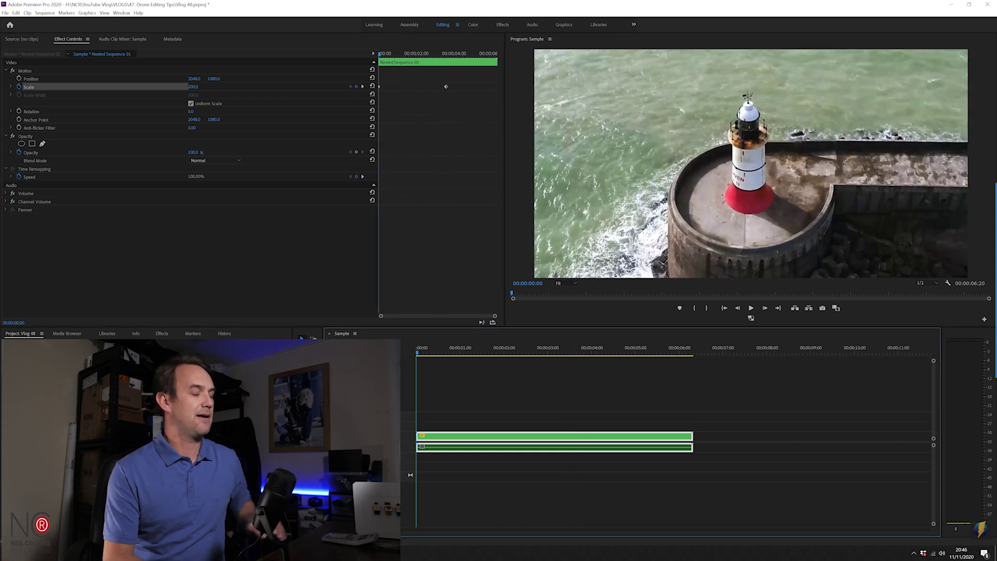
key(space)
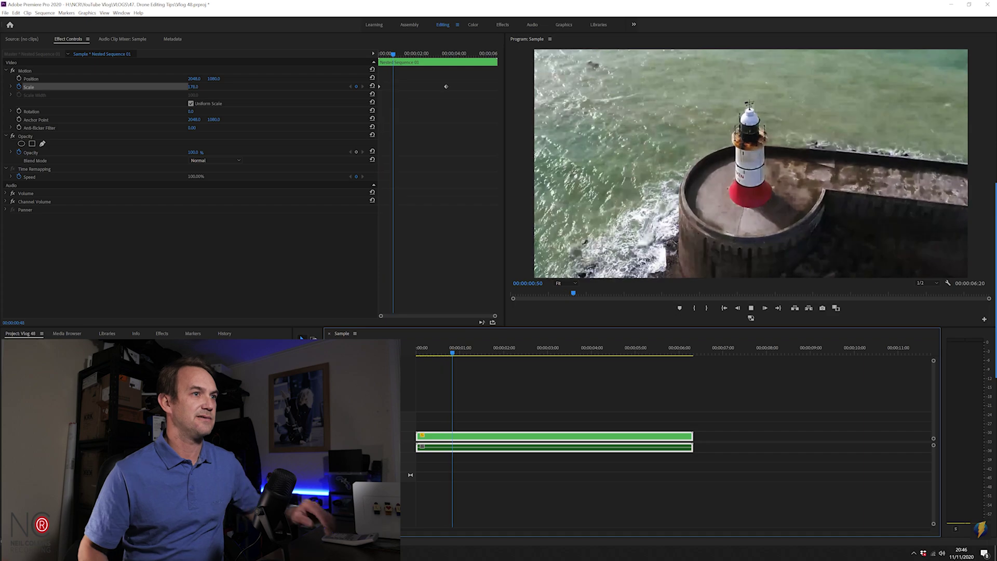